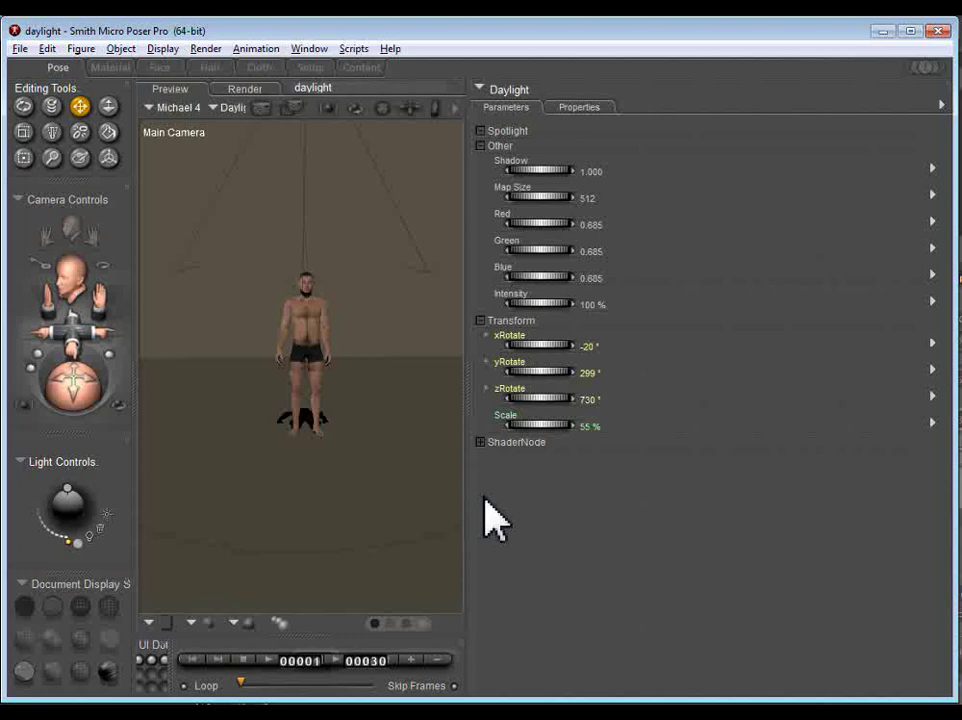
Run TEST OctaneRender for Poser and show the daylight sundir values -0.03609, 0.7431, 0.6682
{"action": "left_click", "coordinate": [354, 48]}
{"action": "mouse_move", "coordinate": [500, 178]}
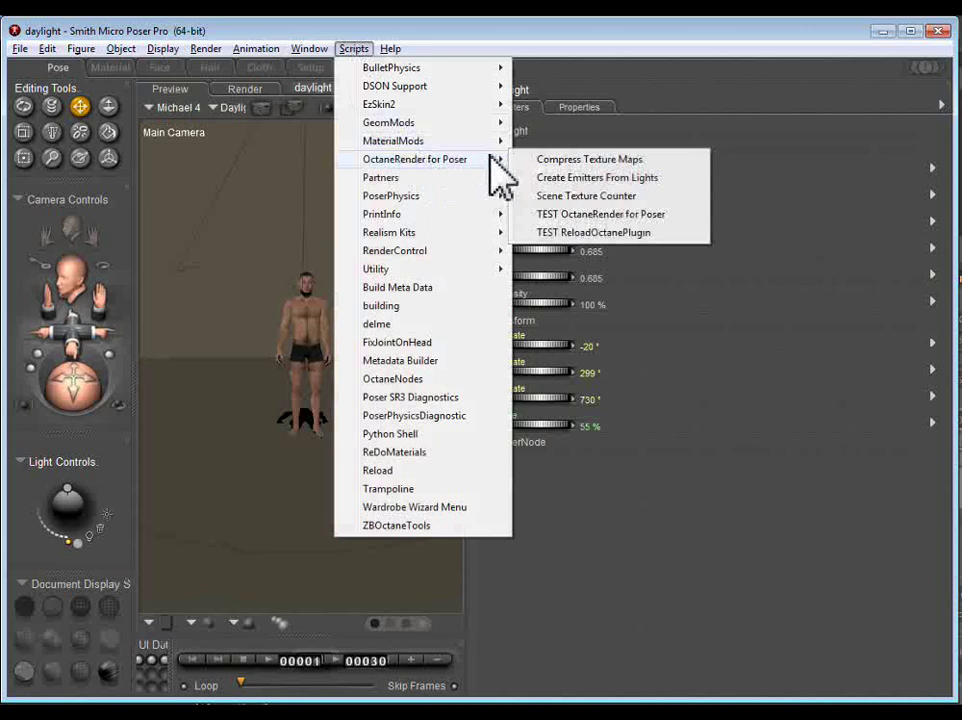
{"action": "left_click", "coordinate": [598, 214]}
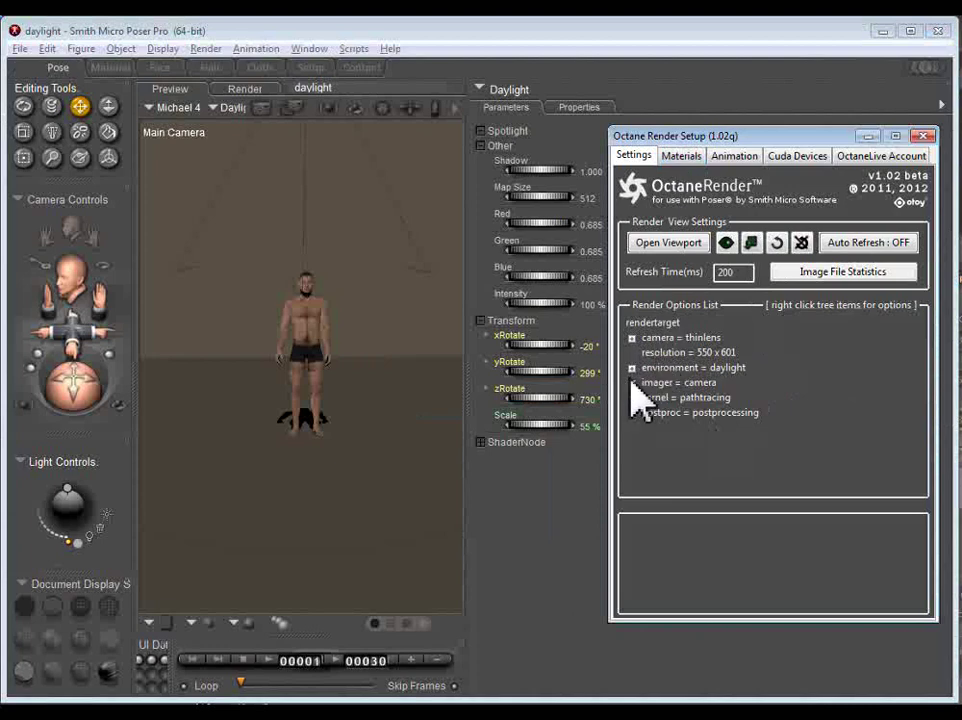
{"action": "left_click", "coordinate": [634, 369]}
{"action": "left_click", "coordinate": [700, 382]}
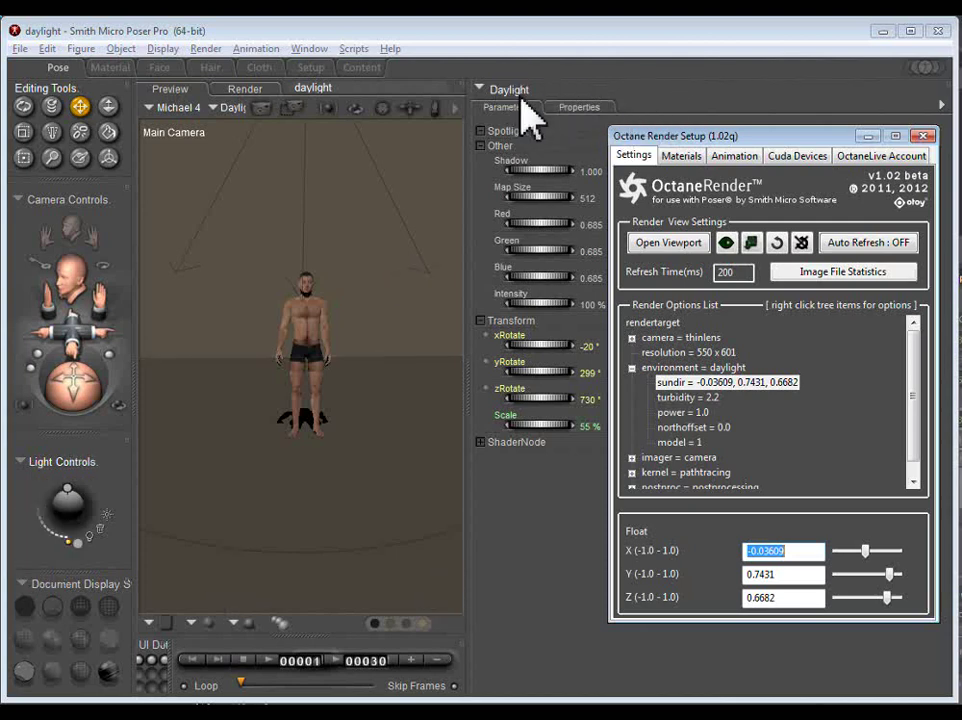
Rotate the Daylight light with the trackball to xRotate 161°, yRotate 548°, zRotate 901°
{"action": "left_click", "coordinate": [70, 490]}
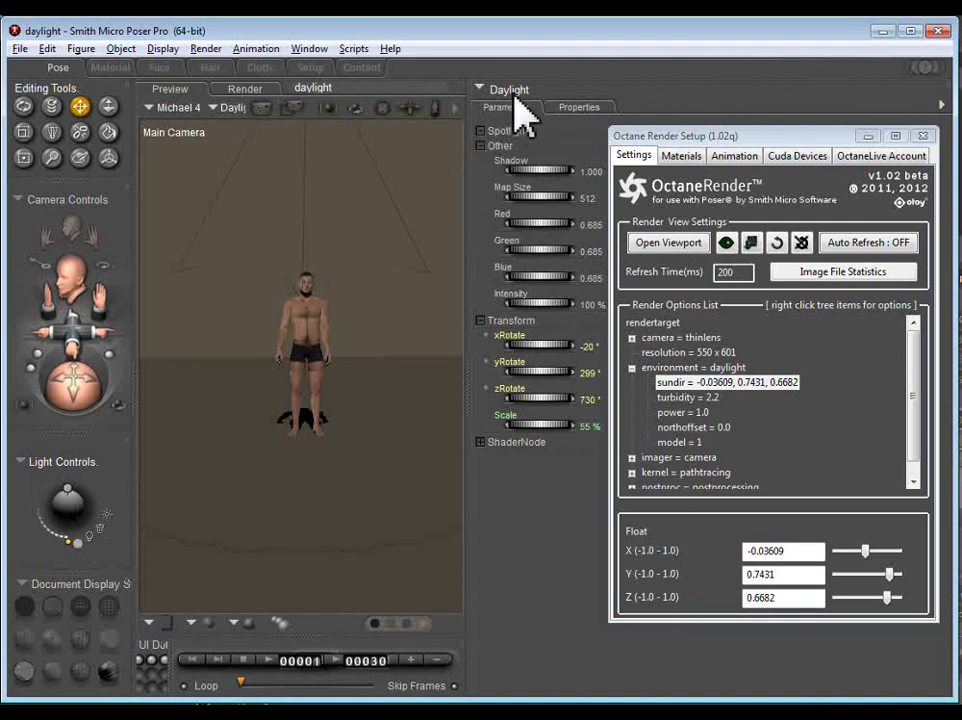
{"action": "mouse_move", "coordinate": [79, 498]}
{"action": "left_mouse_down"}
{"action": "mouse_move", "coordinate": [71, 492]}
{"action": "mouse_move", "coordinate": [86, 508]}
{"action": "mouse_move", "coordinate": [64, 496]}
{"action": "mouse_move", "coordinate": [53, 505]}
{"action": "mouse_move", "coordinate": [82, 507]}
{"action": "mouse_move", "coordinate": [101, 495]}
{"action": "mouse_move", "coordinate": [56, 500]}
{"action": "mouse_move", "coordinate": [75, 492]}
{"action": "left_mouse_up"}
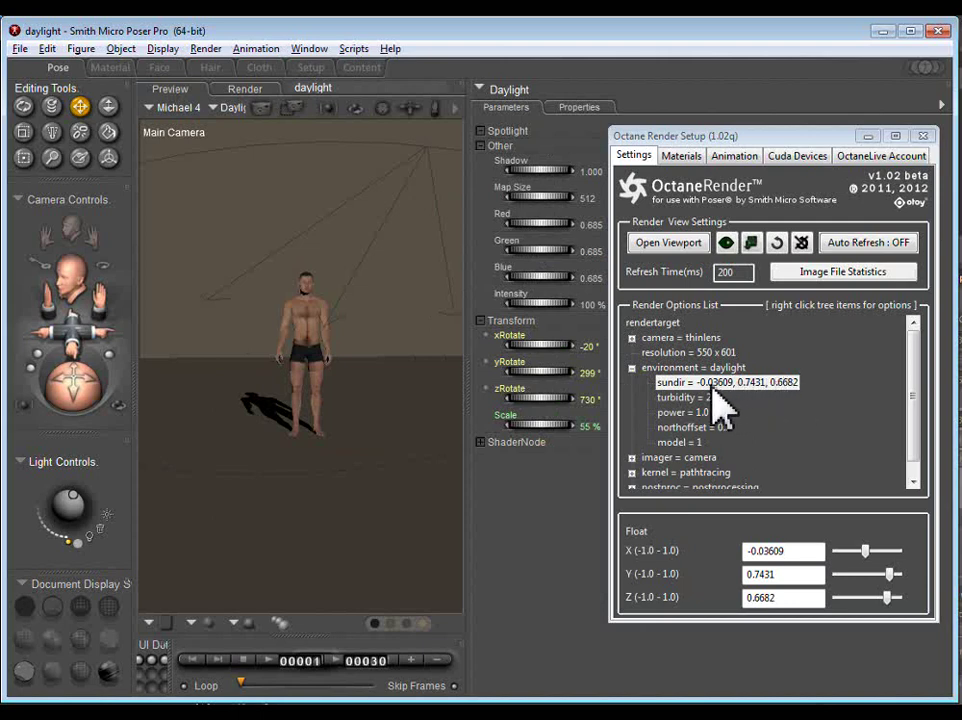
{"action": "left_click_drag", "start_coordinate": [80, 515], "coordinate": [138, 500]}
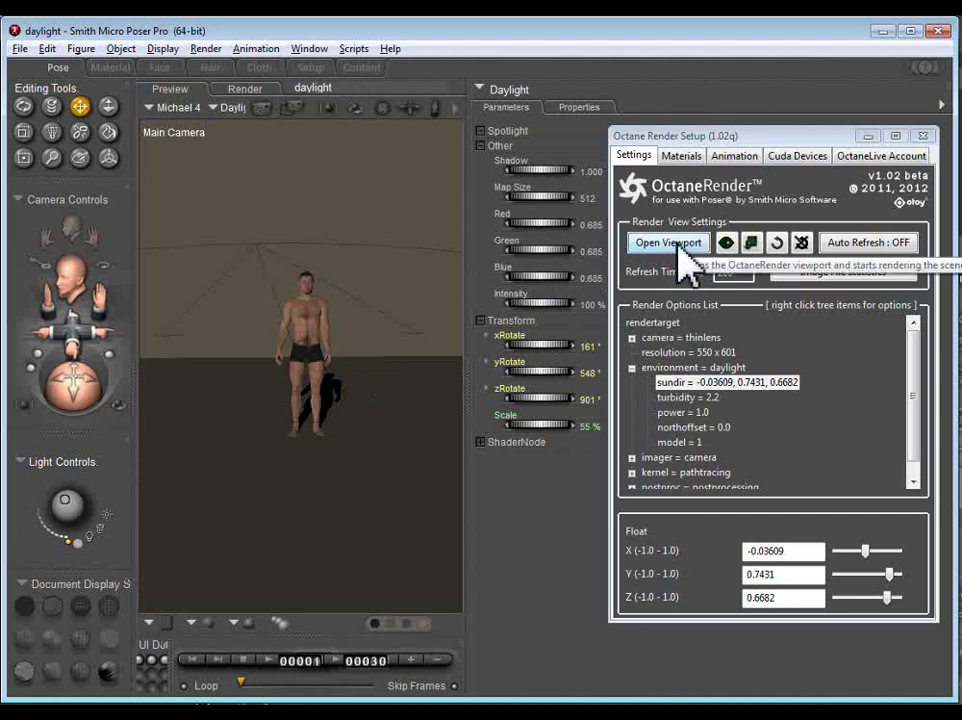
Open the Octane Render Viewport and position its window on the left
{"action": "left_click", "coordinate": [677, 247]}
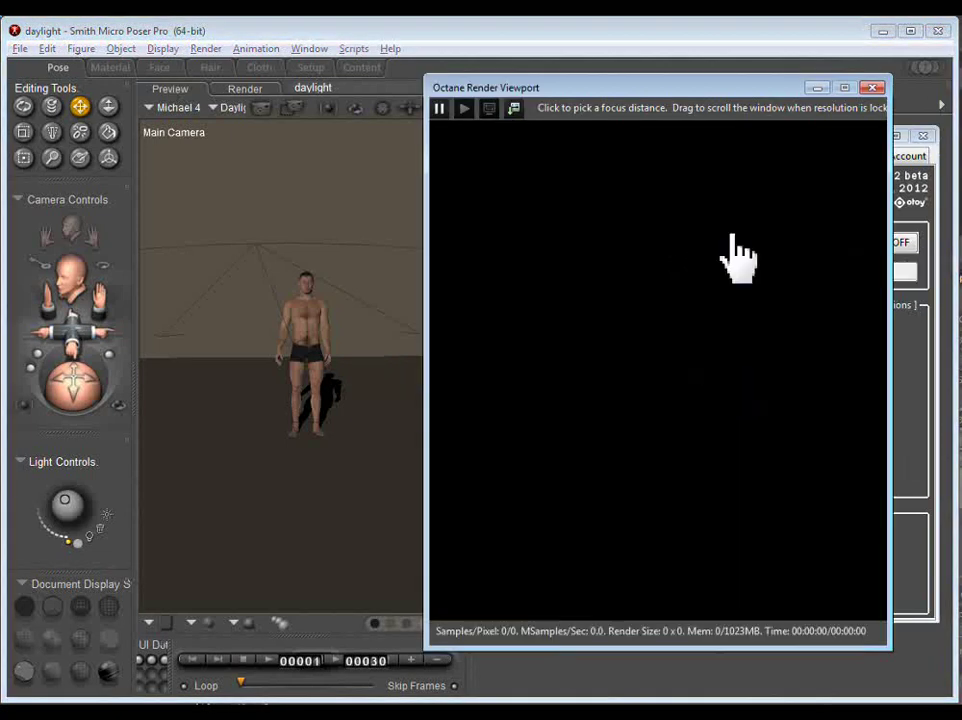
{"action": "left_click_drag", "start_coordinate": [698, 90], "coordinate": [745, 97]}
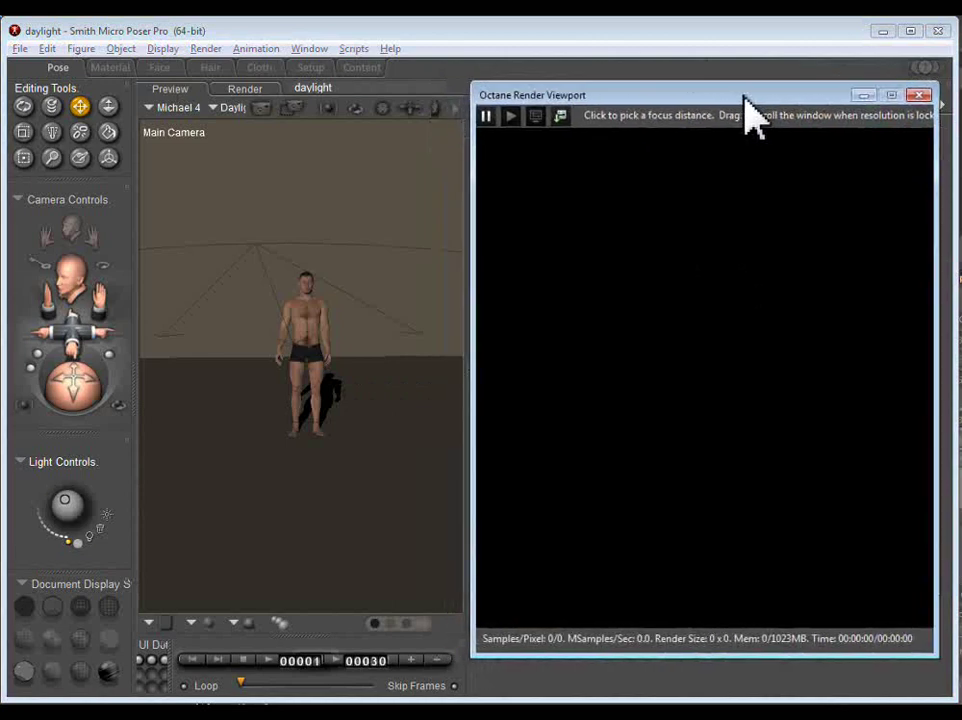
{"action": "left_click", "coordinate": [919, 95]}
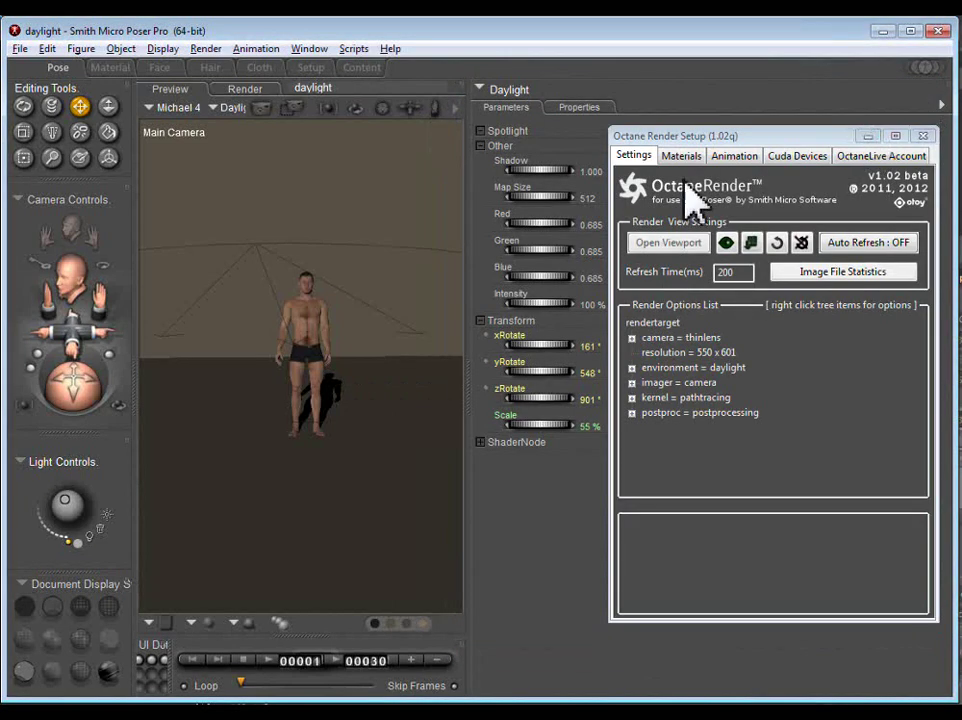
{"action": "left_click", "coordinate": [698, 243]}
{"action": "left_click_drag", "start_coordinate": [790, 104], "coordinate": [539, 123]}
Enable the GeForce GPU under Cuda Devices, then expand the imager camera settings
{"action": "left_click", "coordinate": [797, 156]}
{"action": "left_click", "coordinate": [721, 282]}
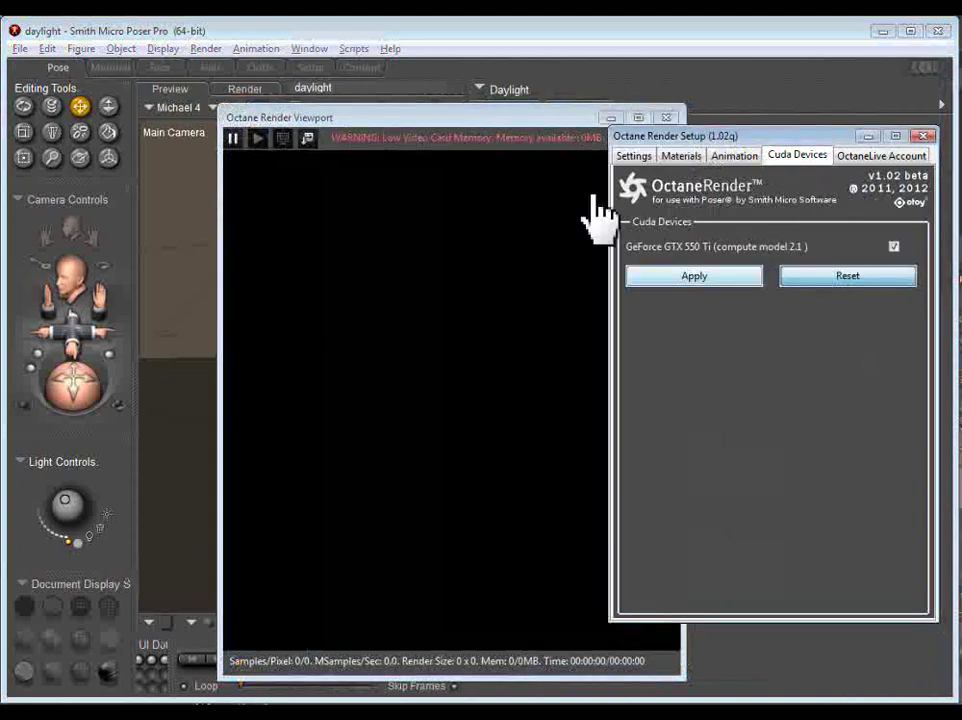
{"action": "left_click_drag", "start_coordinate": [530, 135], "coordinate": [421, 98]}
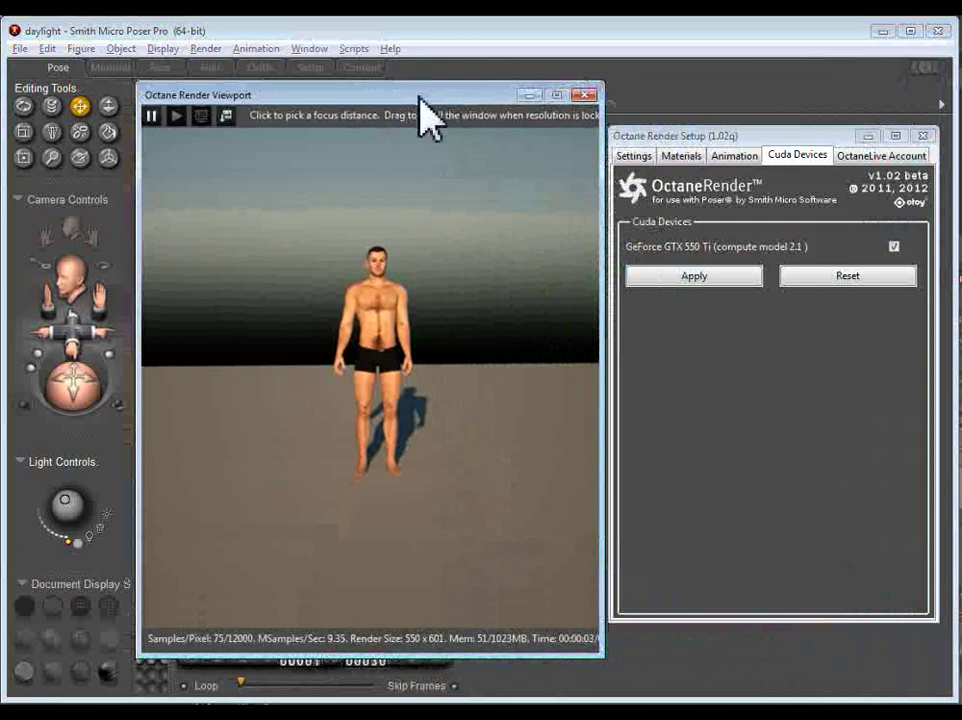
{"action": "left_click", "coordinate": [645, 157]}
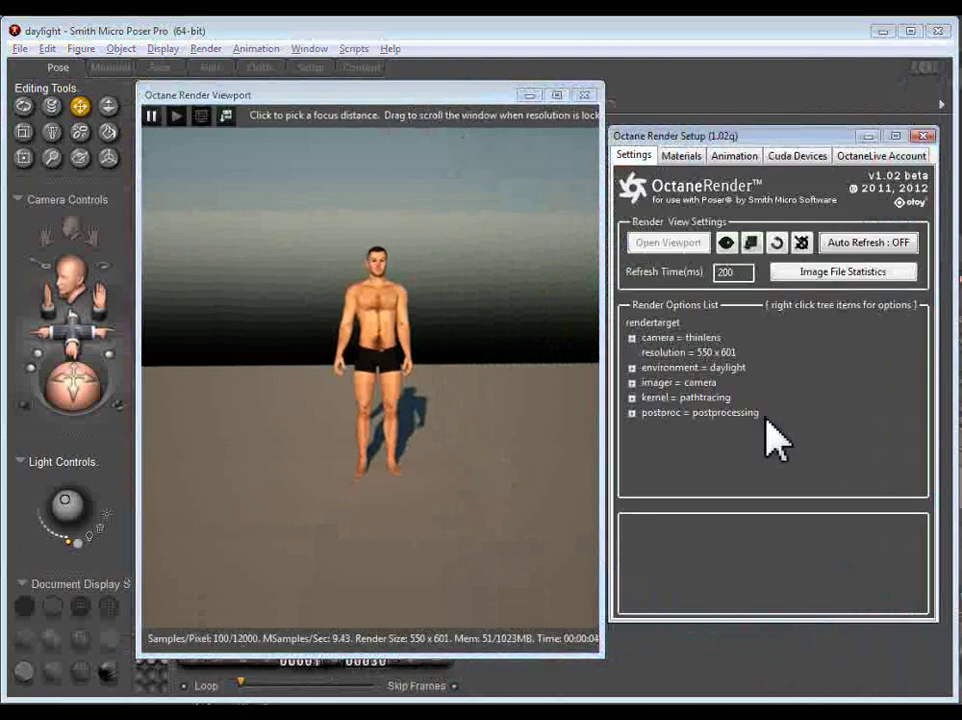
{"action": "left_click", "coordinate": [632, 383]}
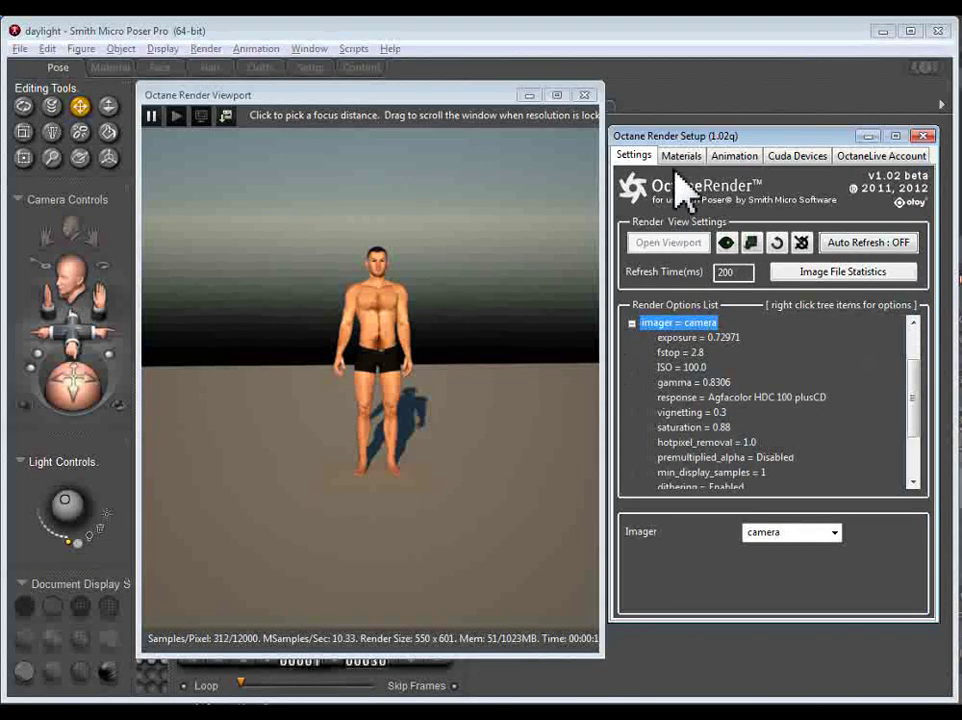
Edit the daylight environment's power and keep the Environment type set to daylight
{"action": "left_click", "coordinate": [632, 323]}
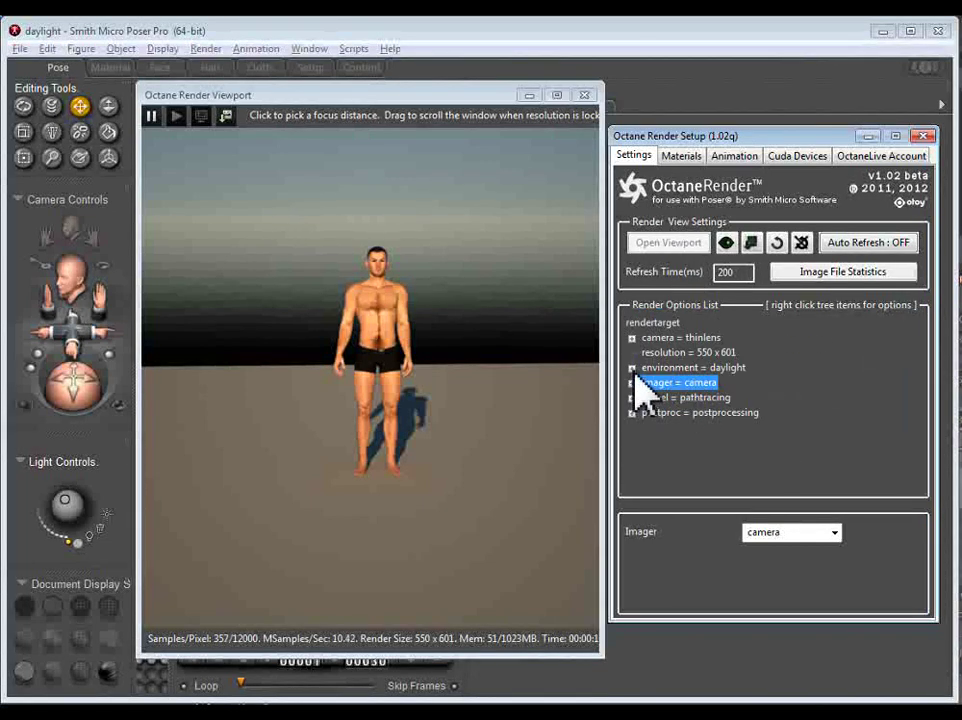
{"action": "left_click", "coordinate": [632, 368]}
{"action": "left_click", "coordinate": [698, 413]}
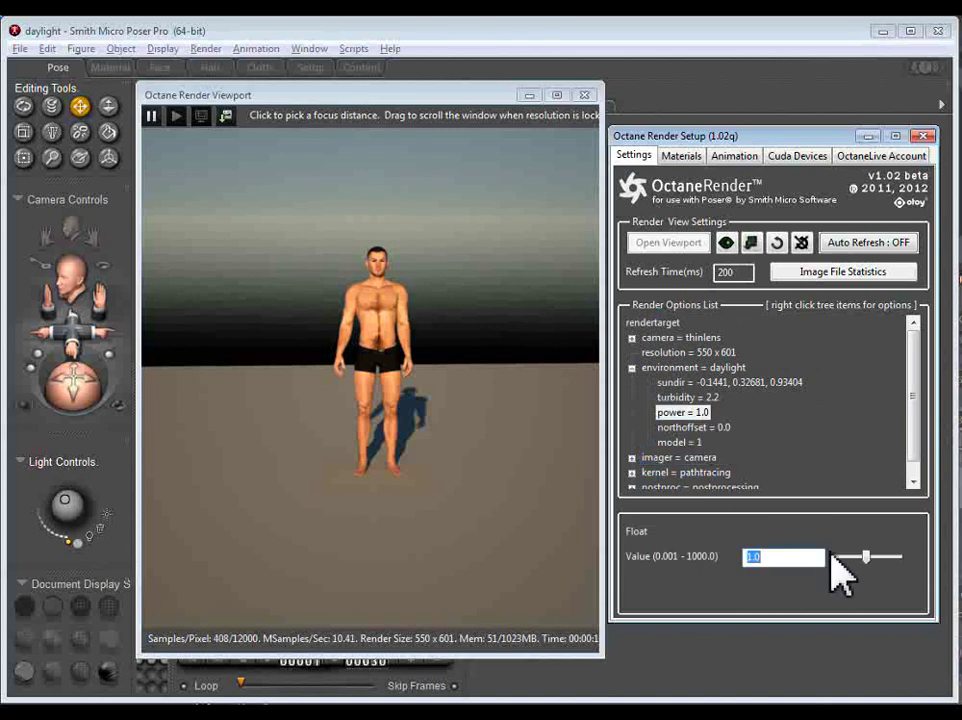
{"action": "key", "text": "BackSpace"}
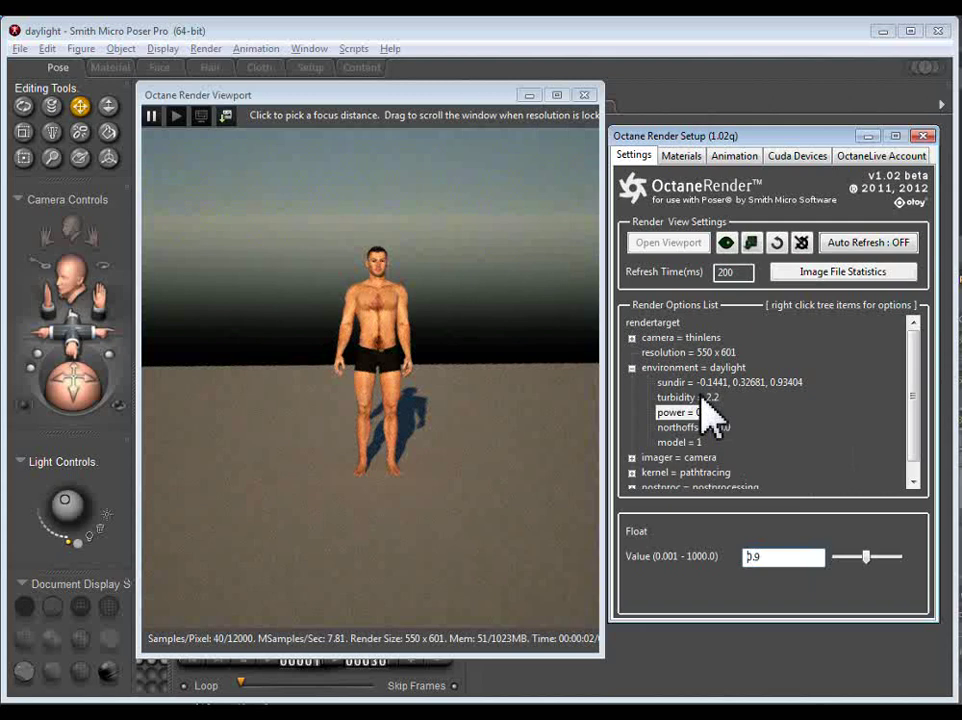
{"action": "left_click", "coordinate": [690, 368]}
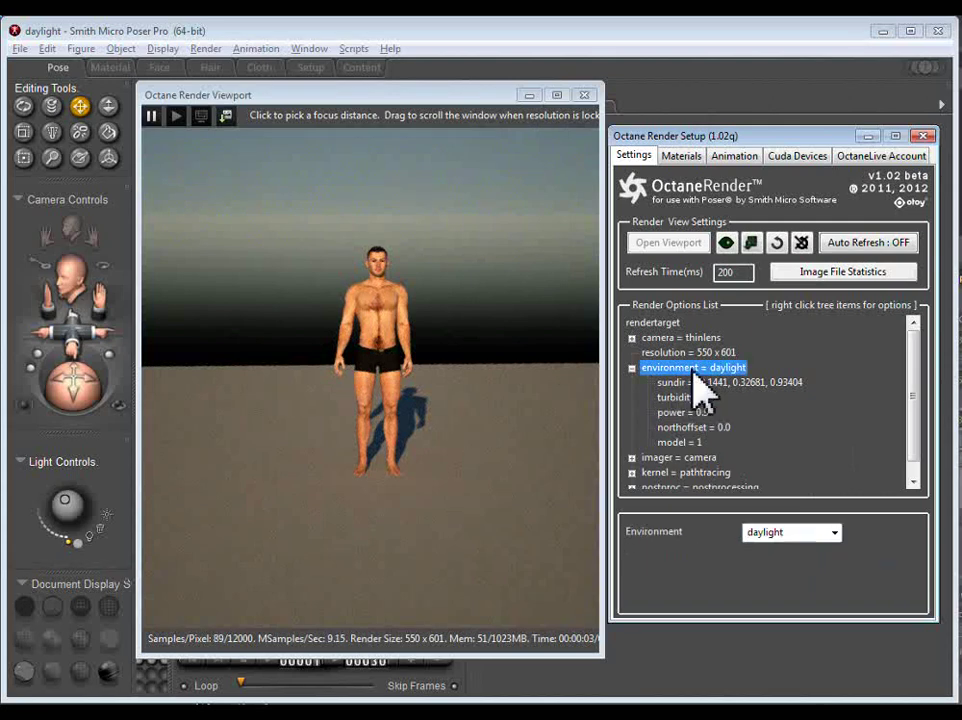
{"action": "left_click", "coordinate": [836, 535]}
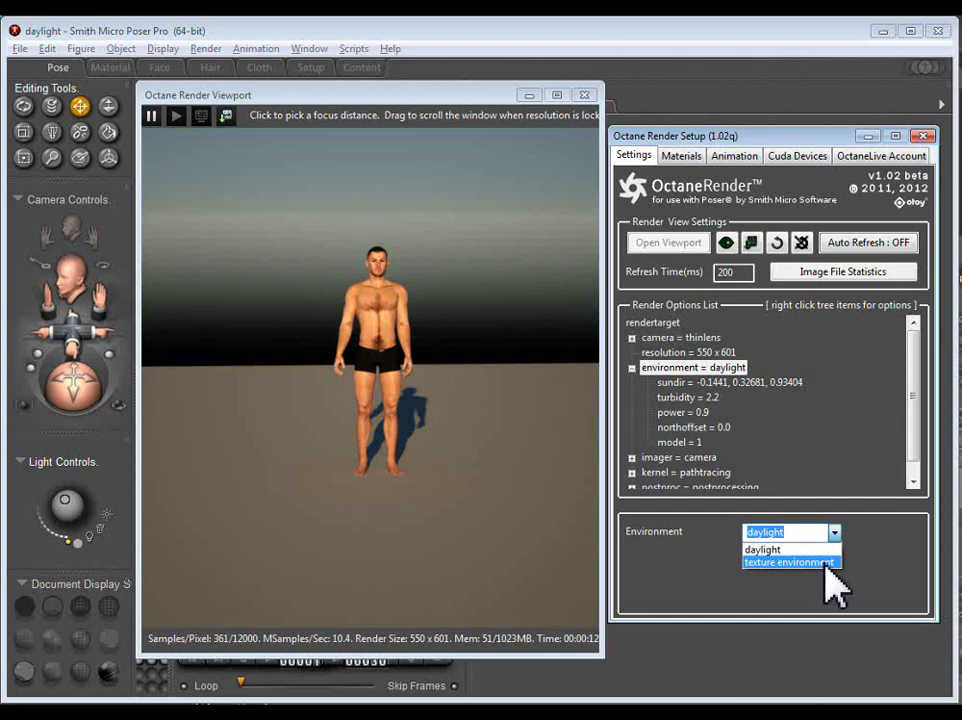
{"action": "left_click", "coordinate": [813, 550]}
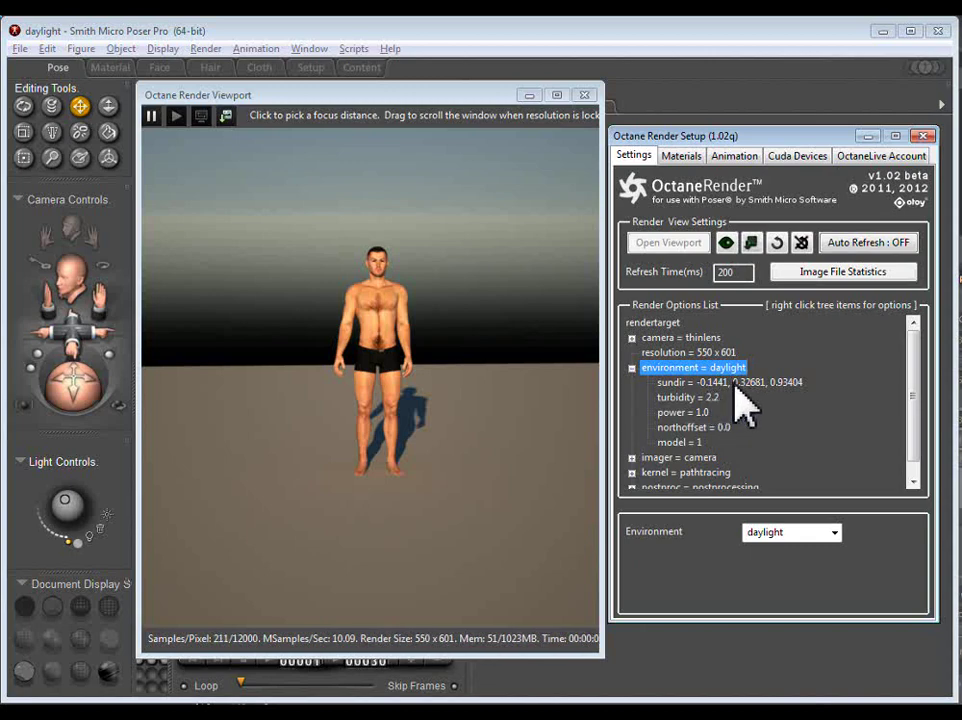
Move the Octane Render Viewport to the right beside the main camera preview
{"action": "left_click", "coordinate": [411, 90]}
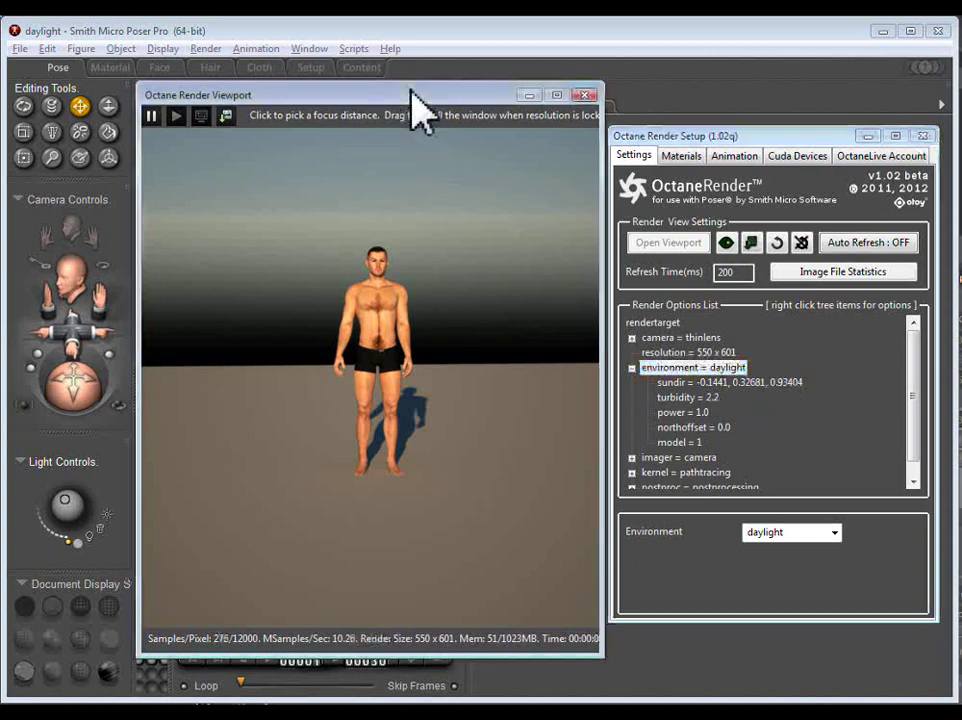
{"action": "left_click_drag", "start_coordinate": [411, 90], "coordinate": [746, 96]}
{"action": "left_click", "coordinate": [66, 500]}
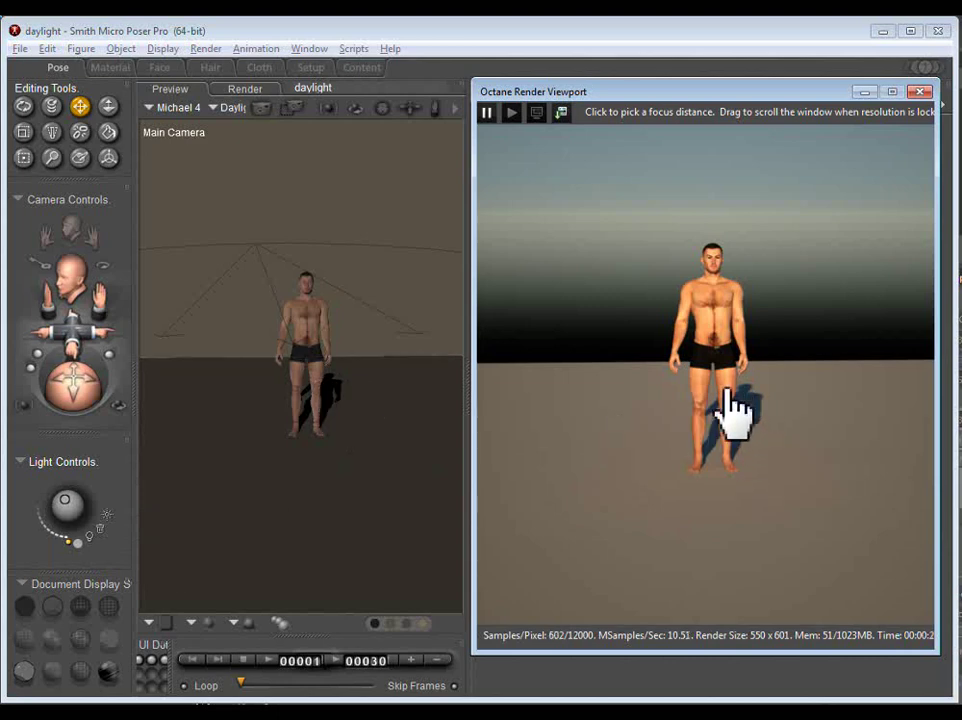
Swing the daylight around until the sun sits behind the figure, silhouetting it
{"action": "mouse_move", "coordinate": [82, 520]}
{"action": "left_mouse_down"}
{"action": "mouse_move", "coordinate": [71, 511]}
{"action": "mouse_move", "coordinate": [79, 515]}
{"action": "mouse_move", "coordinate": [79, 496]}
{"action": "mouse_move", "coordinate": [88, 500]}
{"action": "left_mouse_up"}
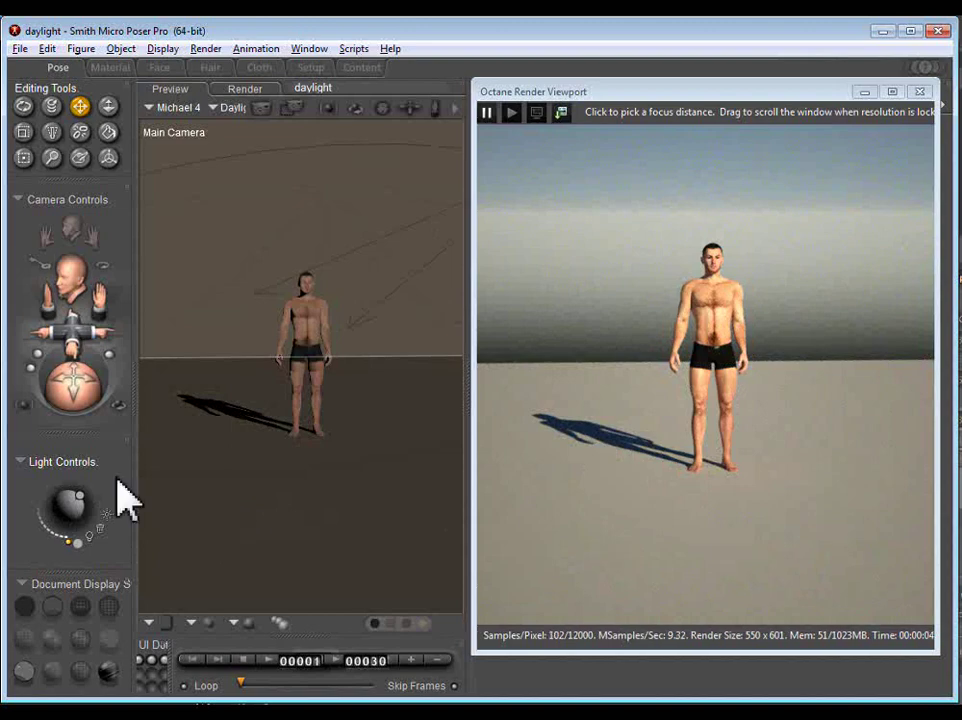
{"action": "left_click_drag", "start_coordinate": [86, 511], "coordinate": [86, 458]}
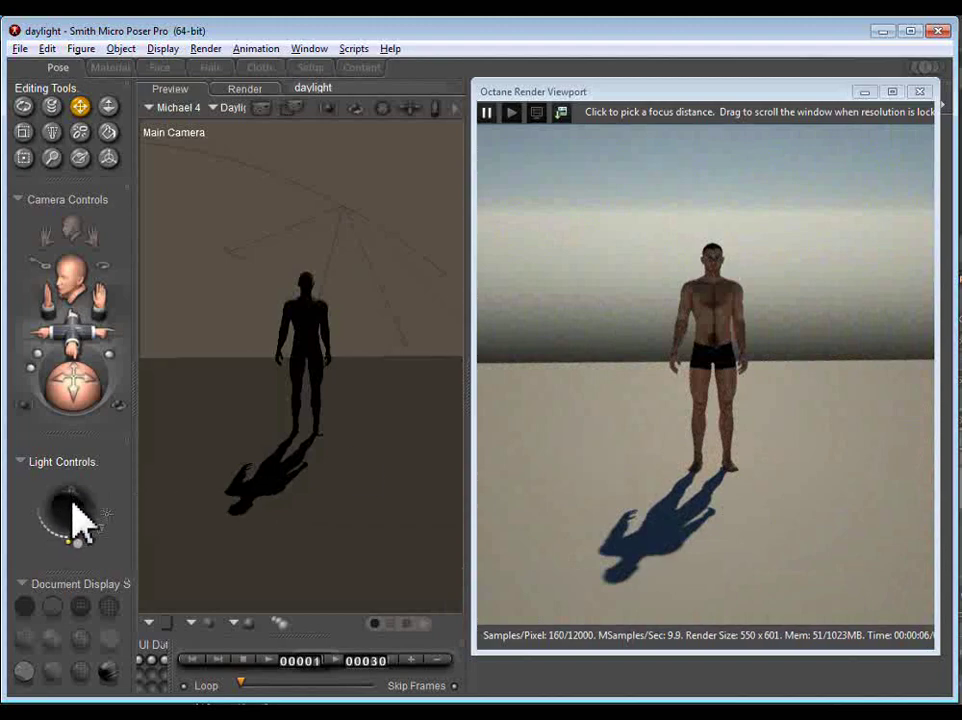
{"action": "left_click_drag", "start_coordinate": [75, 515], "coordinate": [70, 510]}
{"action": "left_click_drag", "start_coordinate": [80, 490], "coordinate": [76, 462]}
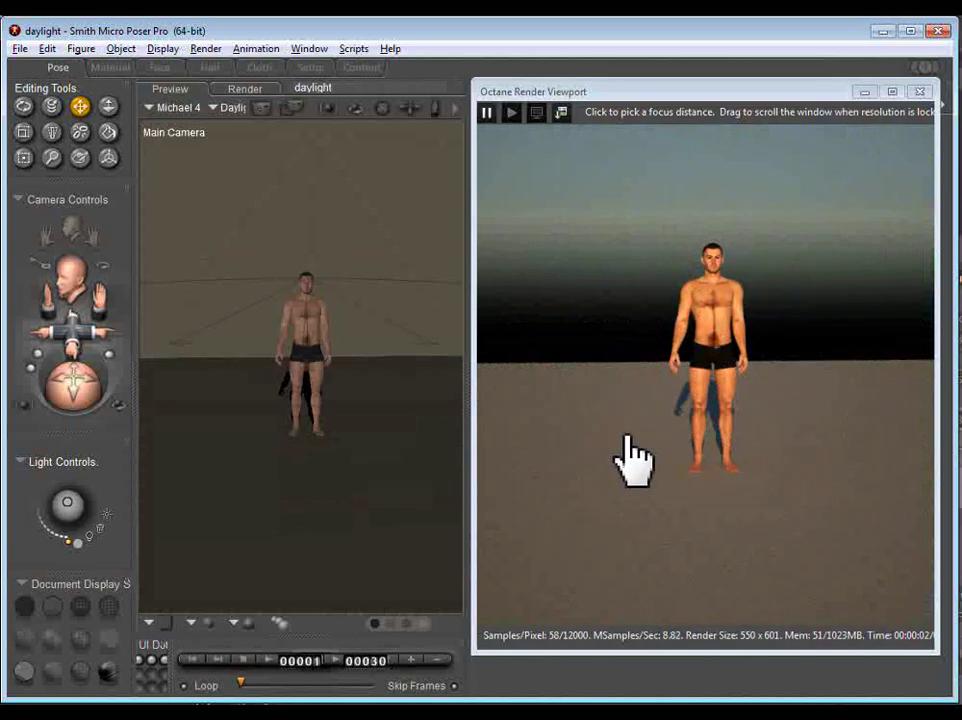
{"action": "left_click_drag", "start_coordinate": [67, 515], "coordinate": [74, 488]}
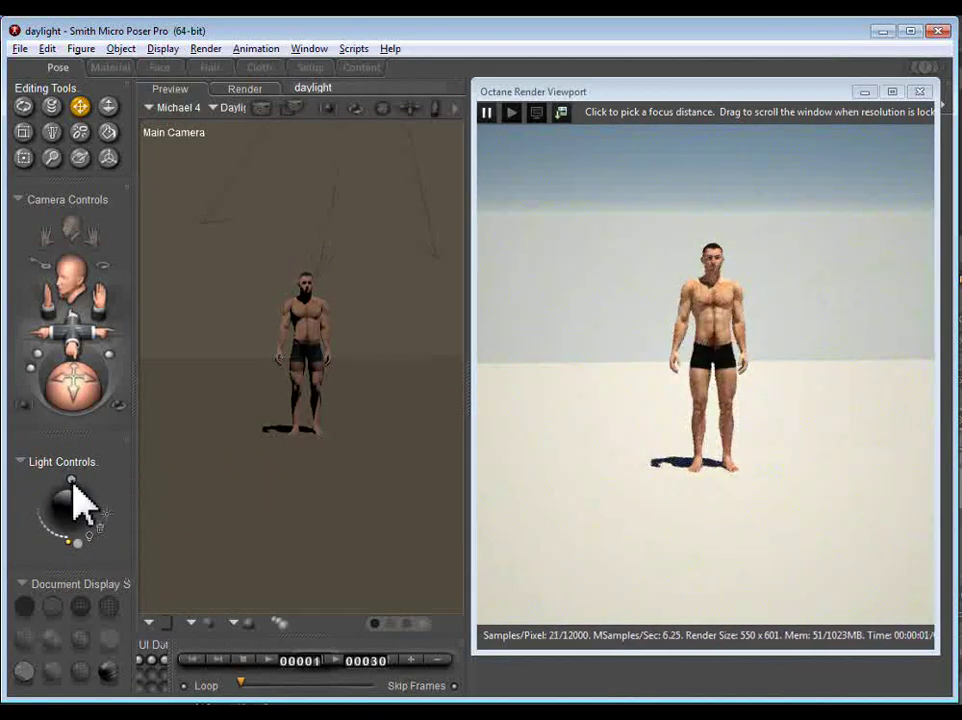
{"action": "left_click_drag", "start_coordinate": [75, 492], "coordinate": [86, 451]}
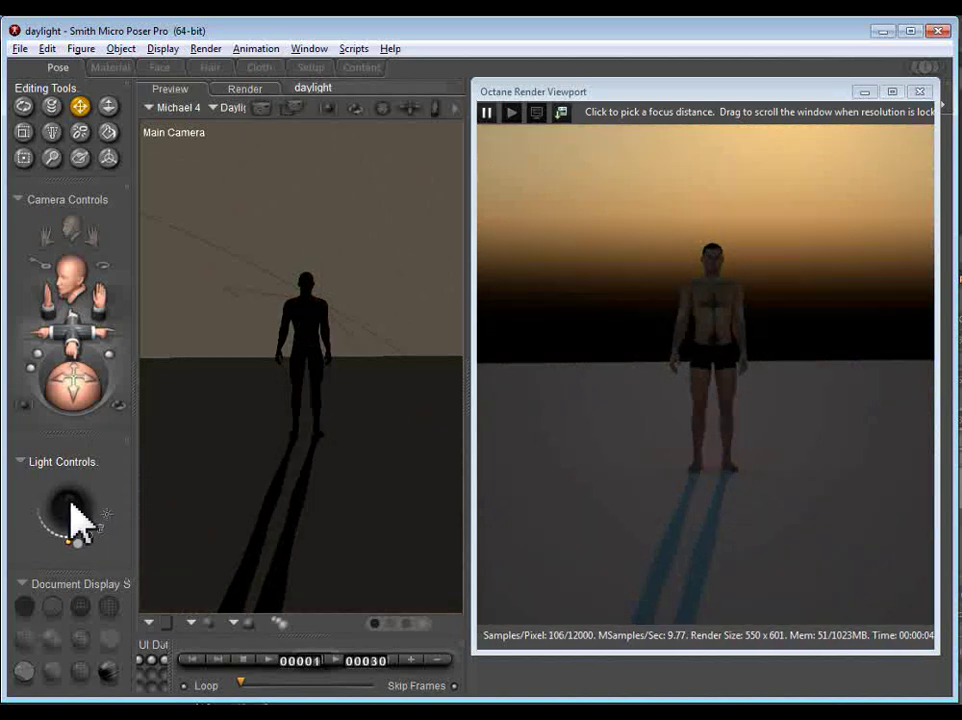
Lower the sun into view (sundir -0.1441, 0.32681, 0.93404) and shift the viewport left
{"action": "left_click_drag", "start_coordinate": [73, 504], "coordinate": [74, 506]}
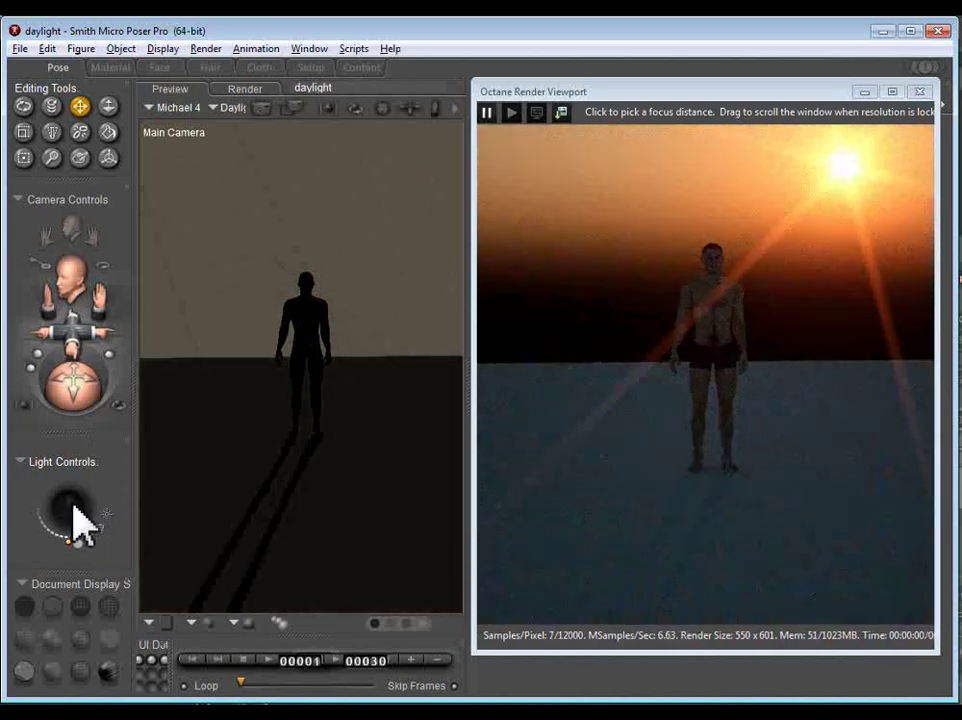
{"action": "left_click_drag", "start_coordinate": [73, 506], "coordinate": [74, 507]}
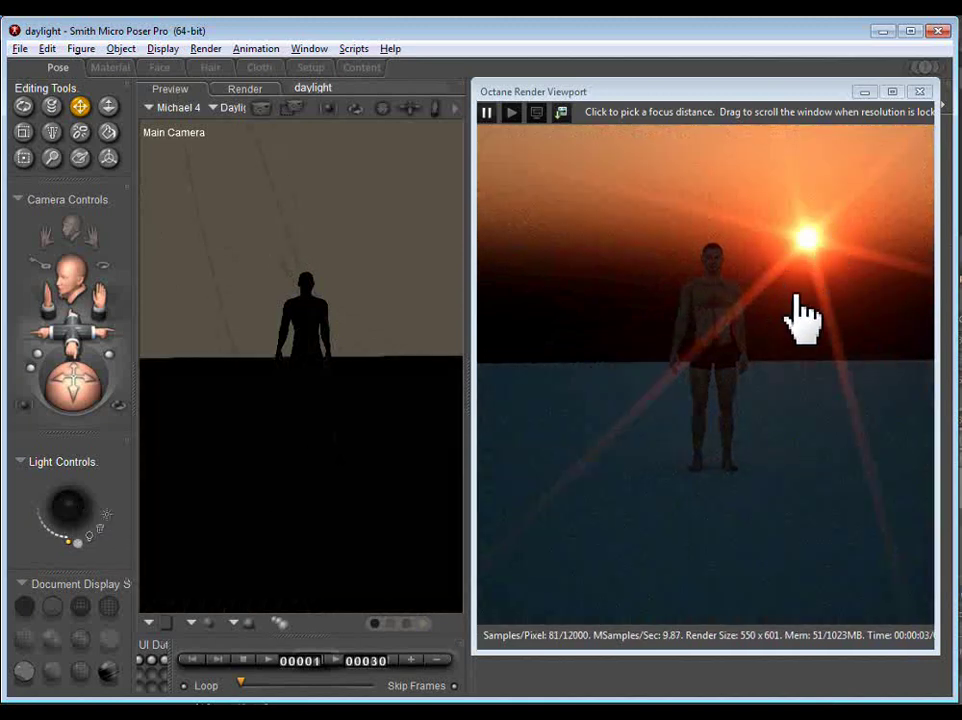
{"action": "left_click_drag", "start_coordinate": [717, 95], "coordinate": [425, 104]}
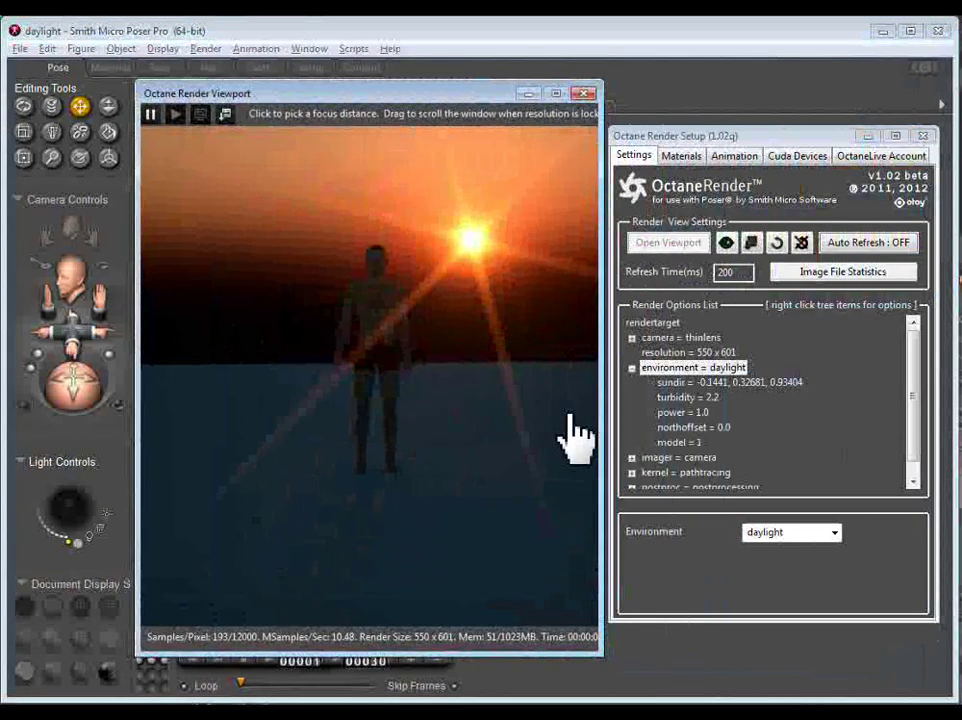
Enable postproc and raise bloom_power to 4.13048 and glare_power to 0.42855
{"action": "left_click_drag", "start_coordinate": [915, 386], "coordinate": [915, 440]}
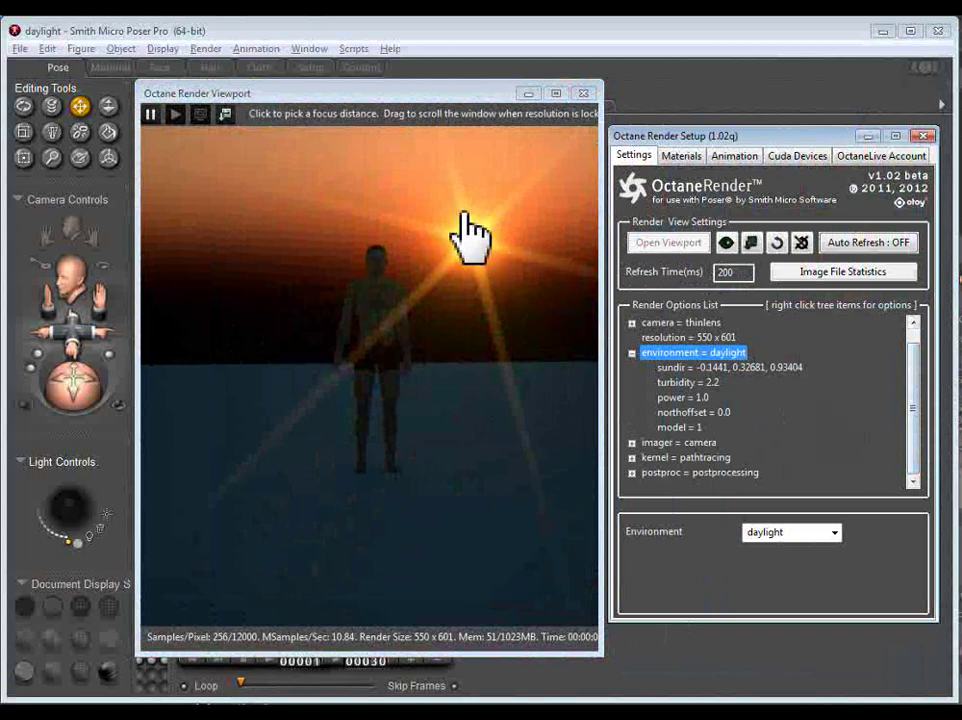
{"action": "left_click", "coordinate": [632, 473]}
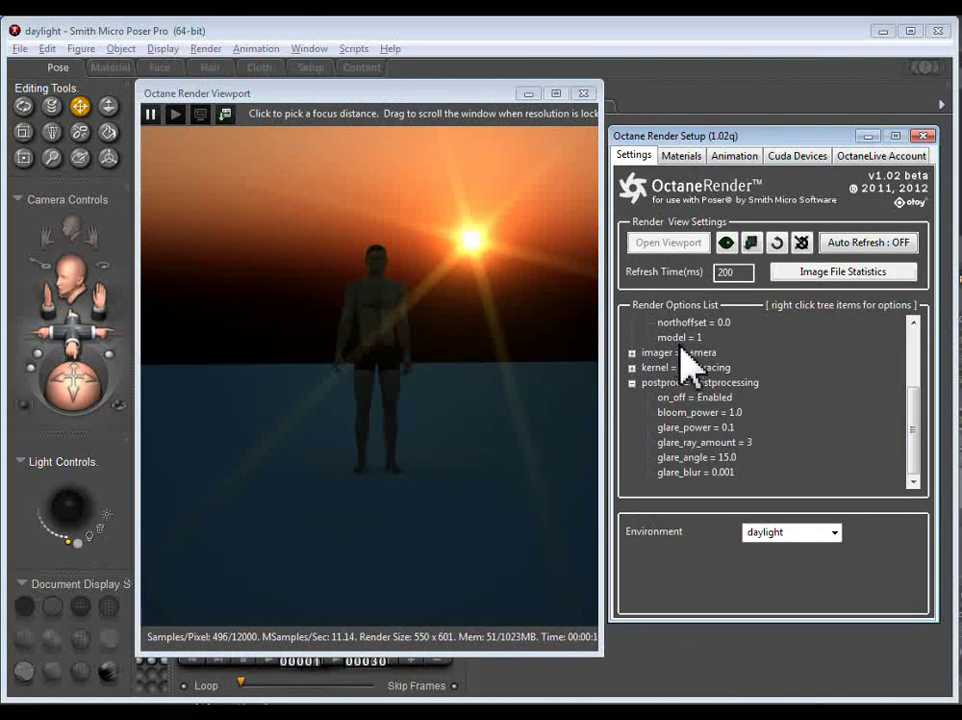
{"action": "left_click", "coordinate": [695, 398]}
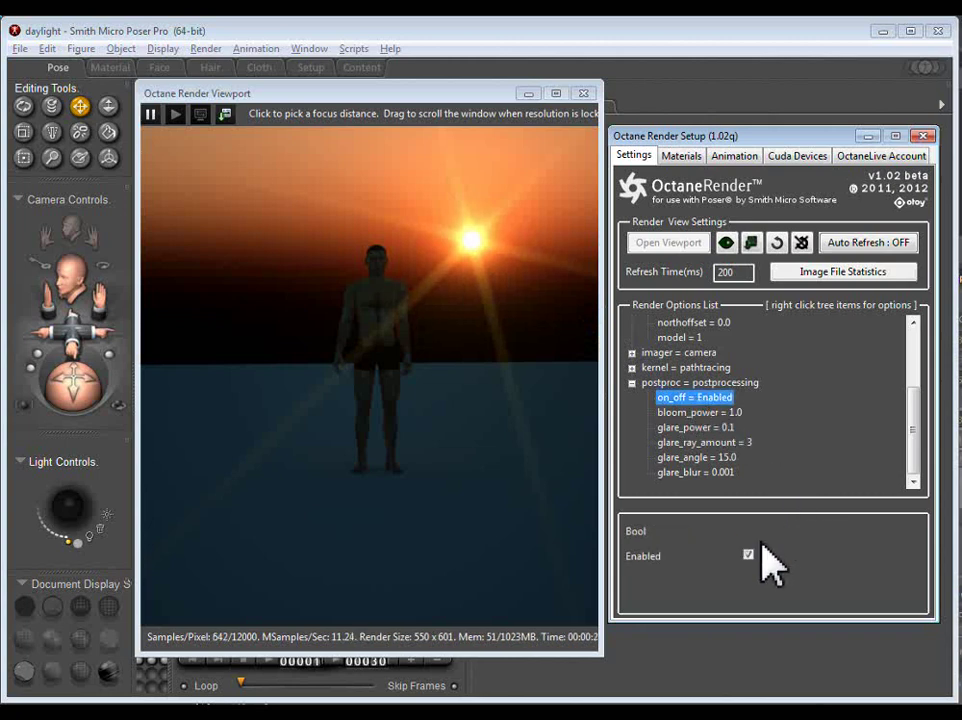
{"action": "left_click", "coordinate": [693, 413]}
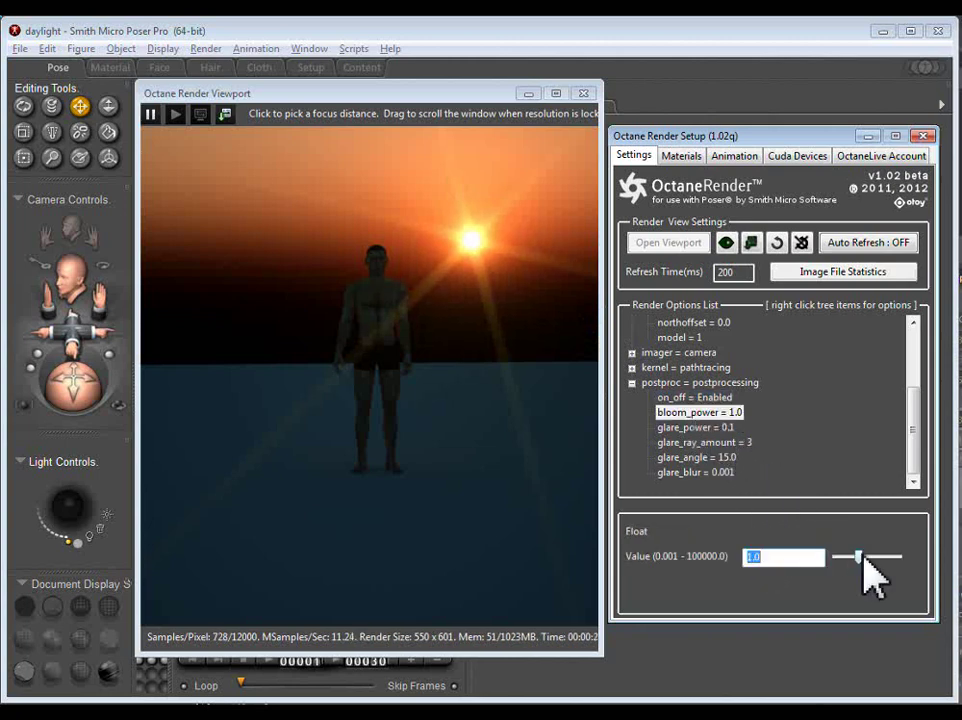
{"action": "mouse_move", "coordinate": [862, 563]}
{"action": "left_mouse_down"}
{"action": "mouse_move", "coordinate": [877, 566]}
{"action": "mouse_move", "coordinate": [868, 567]}
{"action": "left_mouse_up"}
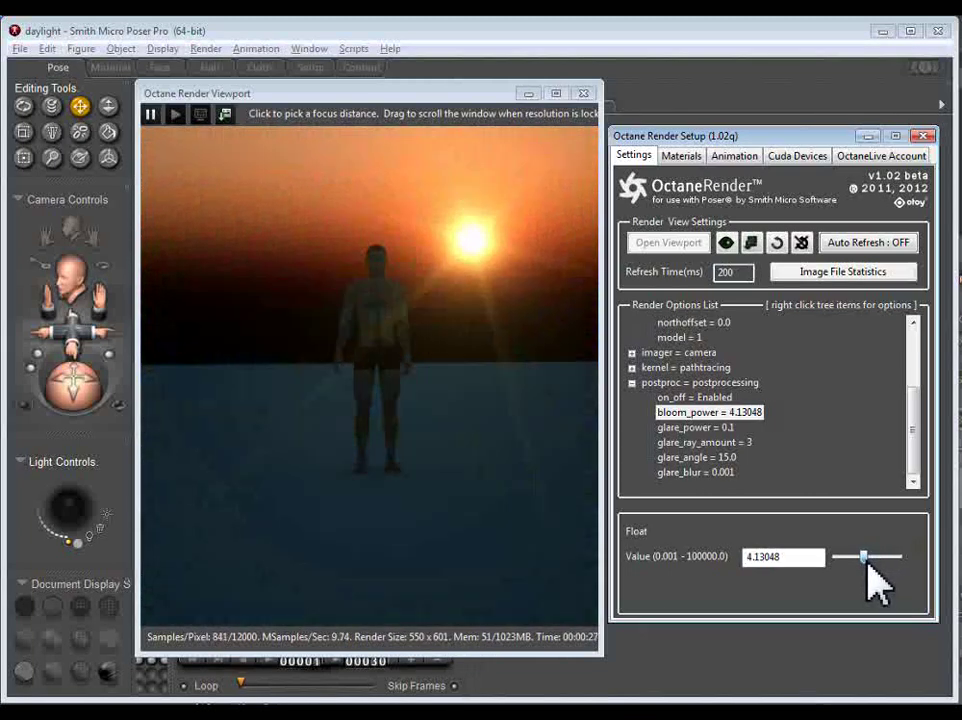
{"action": "left_click", "coordinate": [716, 429]}
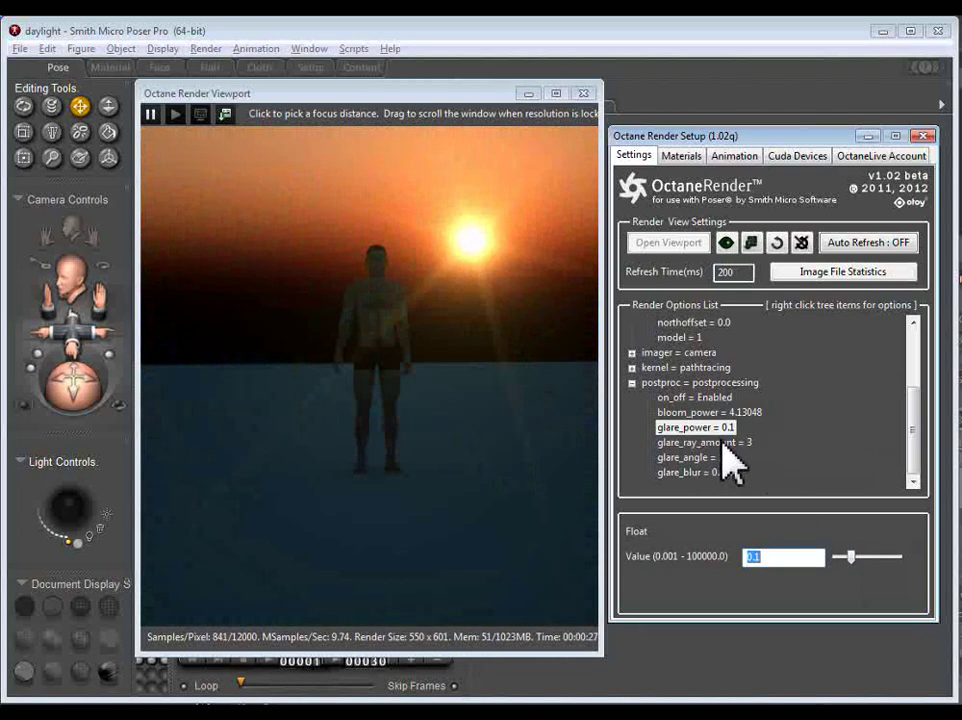
{"action": "mouse_move", "coordinate": [853, 560]}
{"action": "left_mouse_down"}
{"action": "mouse_move", "coordinate": [873, 561]}
{"action": "mouse_move", "coordinate": [856, 562]}
{"action": "left_mouse_up"}
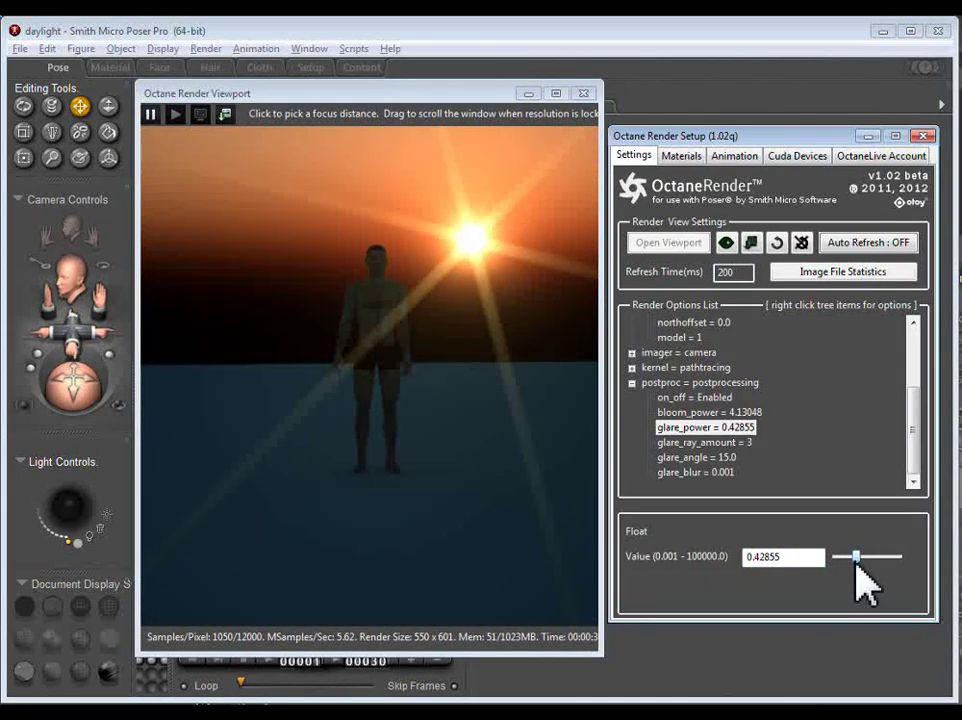
Set glare_ray_amount to 8 and glare_blur to 0.02806
{"action": "left_click", "coordinate": [724, 443]}
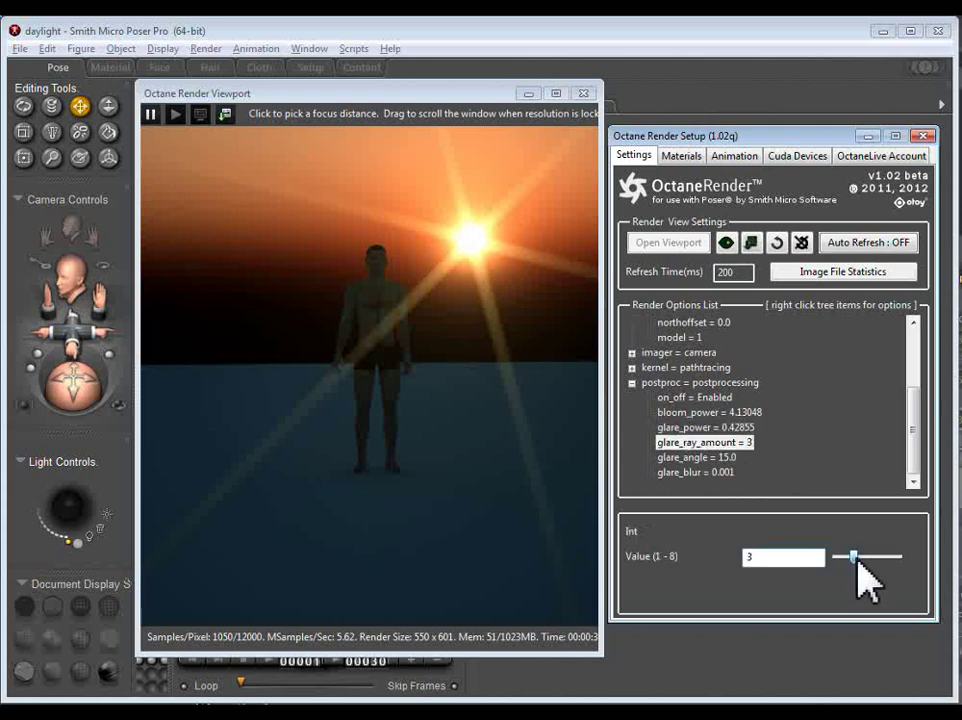
{"action": "left_click_drag", "start_coordinate": [857, 562], "coordinate": [922, 583]}
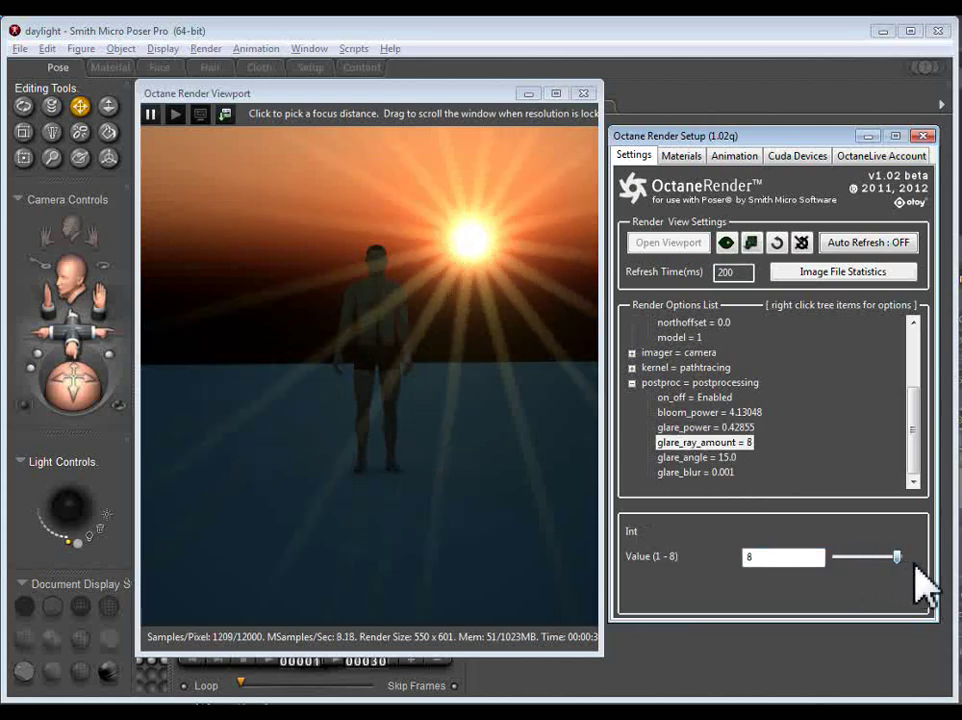
{"action": "left_click", "coordinate": [700, 472]}
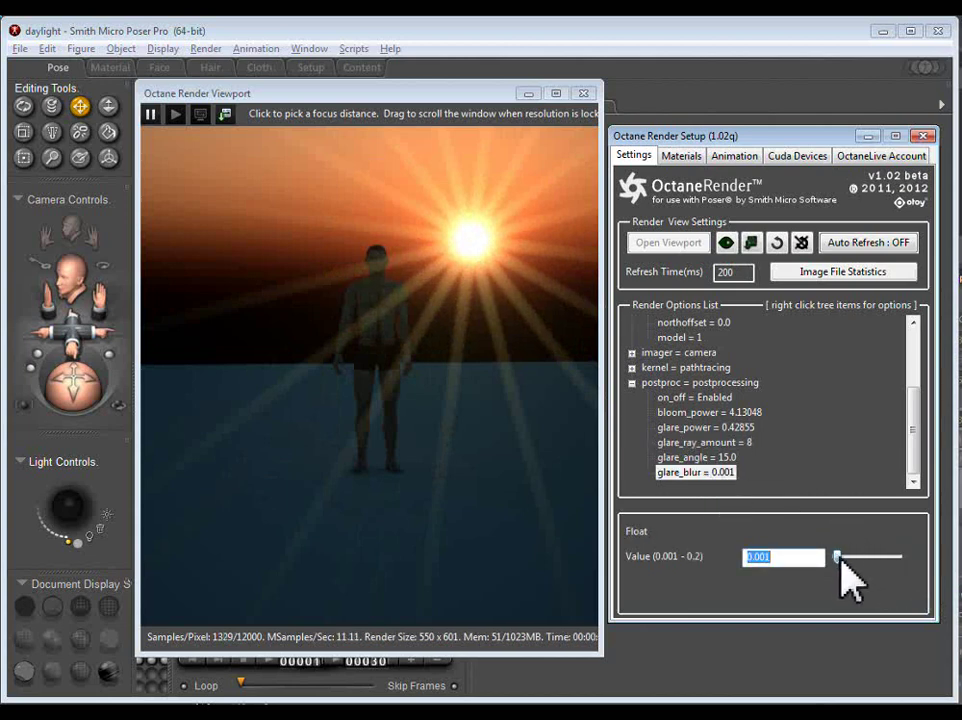
{"action": "mouse_move", "coordinate": [841, 560]}
{"action": "left_mouse_down"}
{"action": "mouse_move", "coordinate": [885, 566]}
{"action": "mouse_move", "coordinate": [847, 573]}
{"action": "left_mouse_up"}
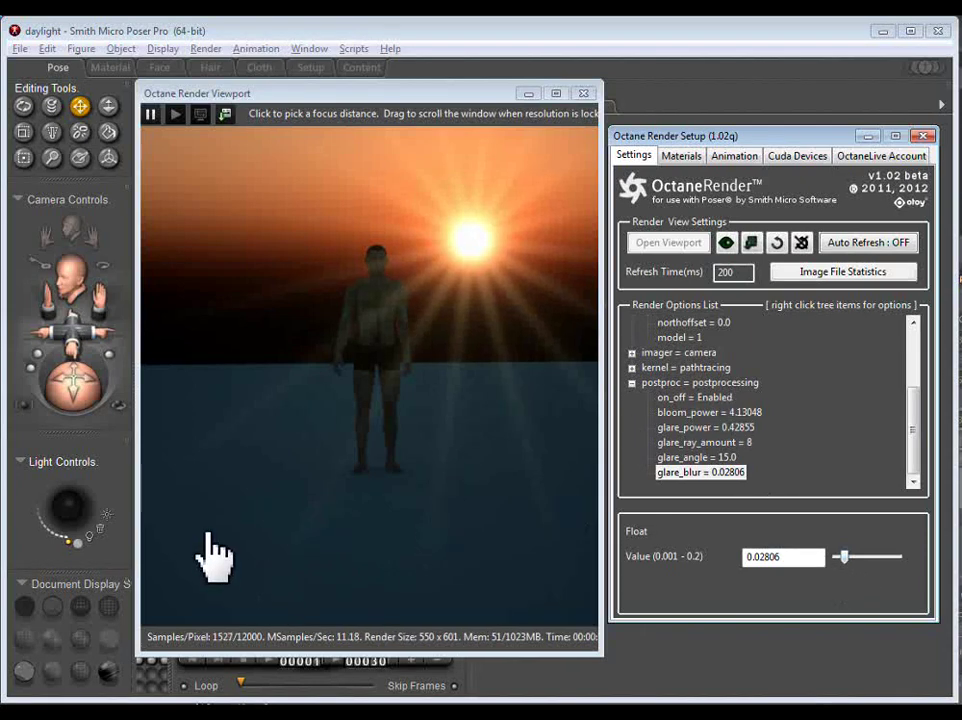
{"action": "mouse_move", "coordinate": [240, 660]}
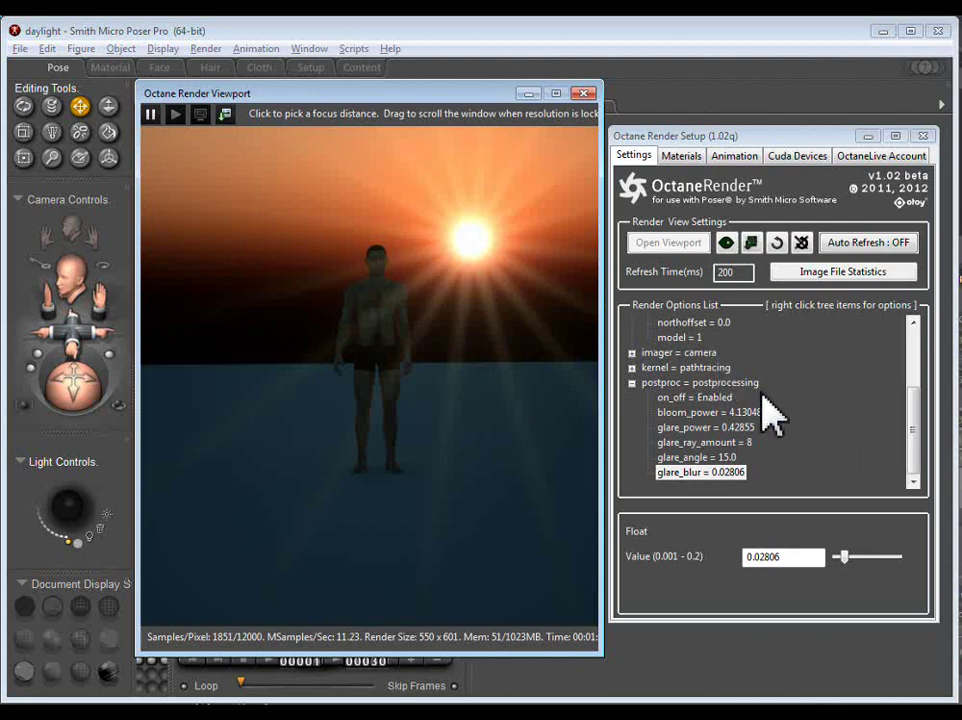
{"action": "left_click_drag", "start_coordinate": [393, 97], "coordinate": [357, 98]}
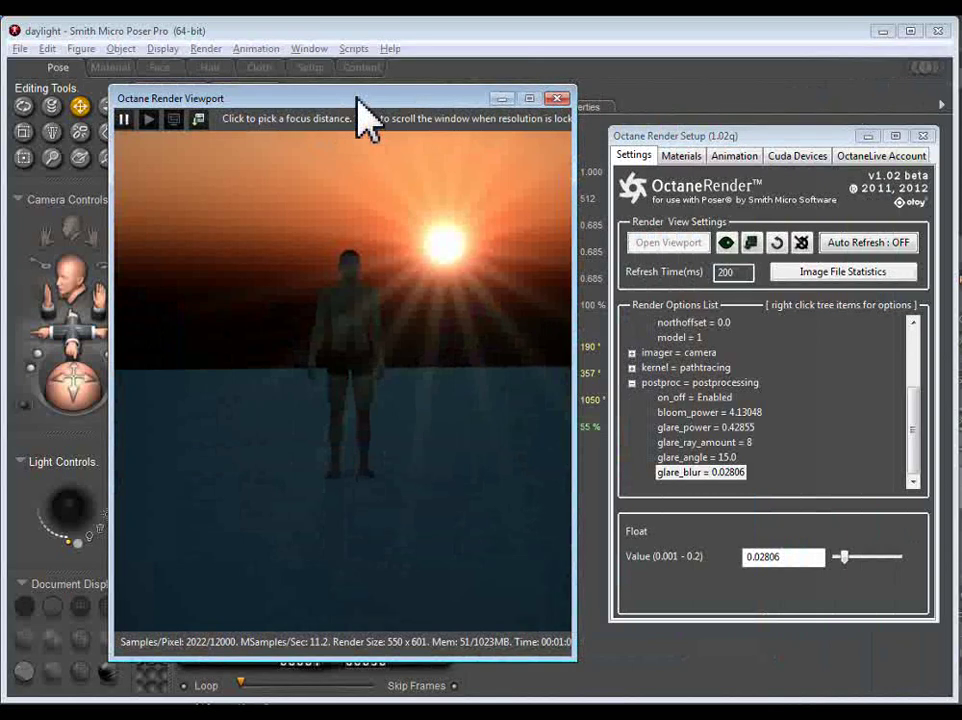